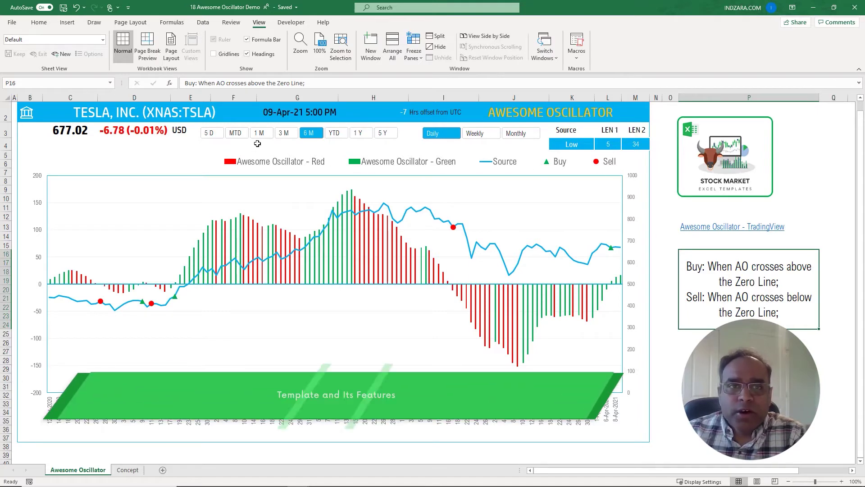
Enter XNAS:TSLA as the stock ticker in the dashboard's title cell
left_click(69, 108)
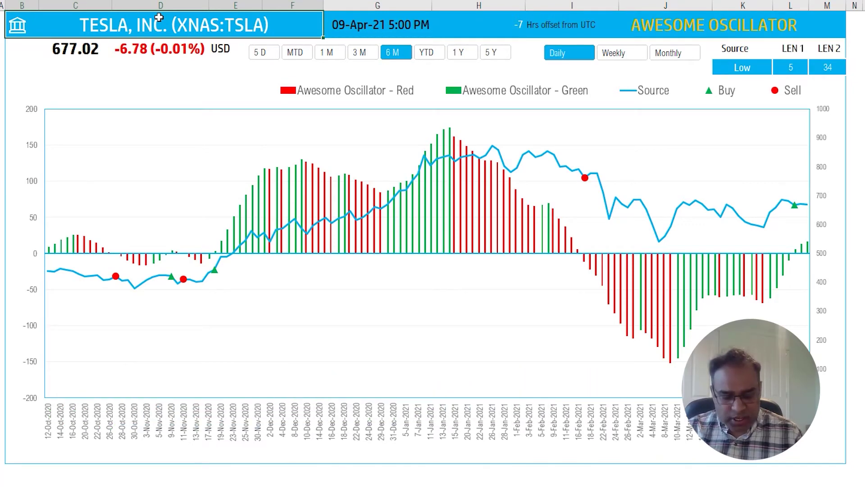
type("XNAS:")
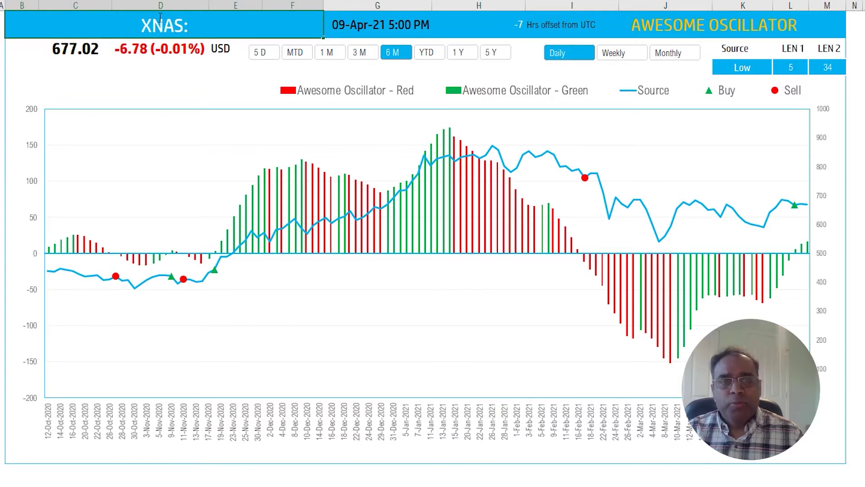
type("TSLA")
key("Return")
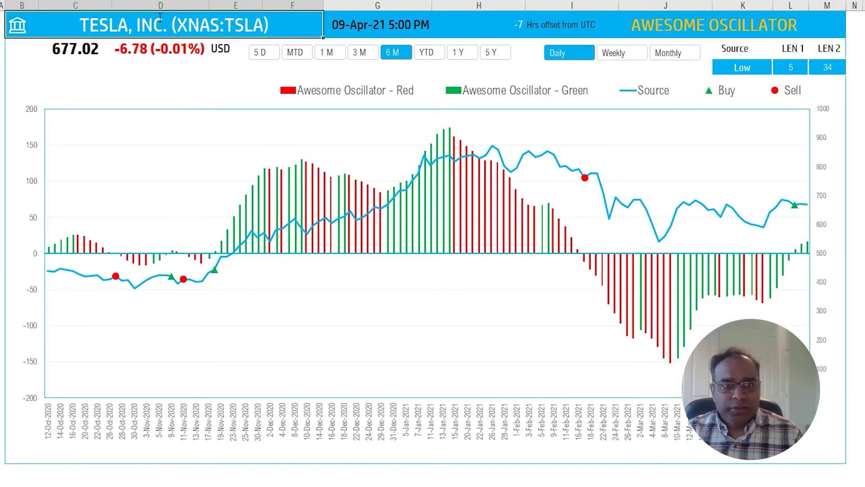
Set the dashboard's stock ticker to XNAS:AAPL
type("XNAS:AAPL")
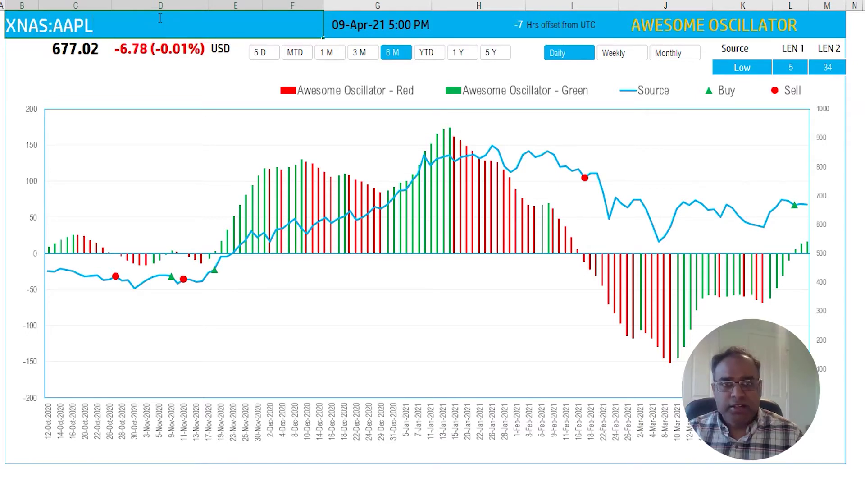
key("Return")
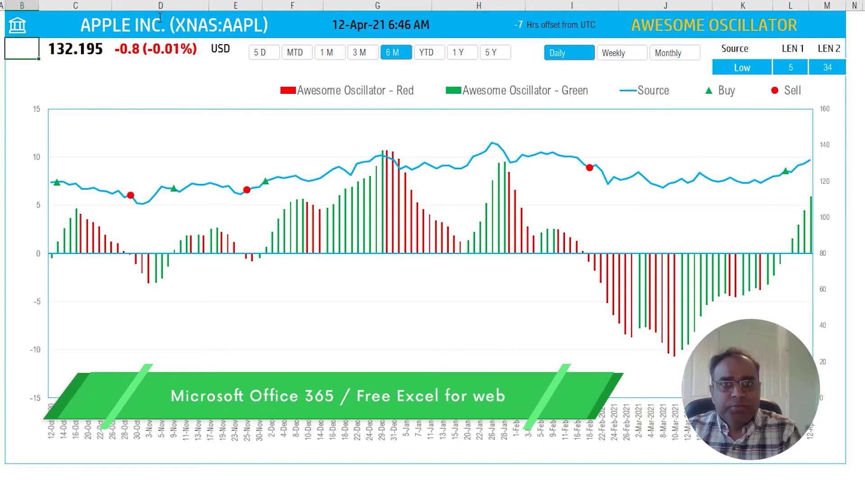
left_click(97, 26)
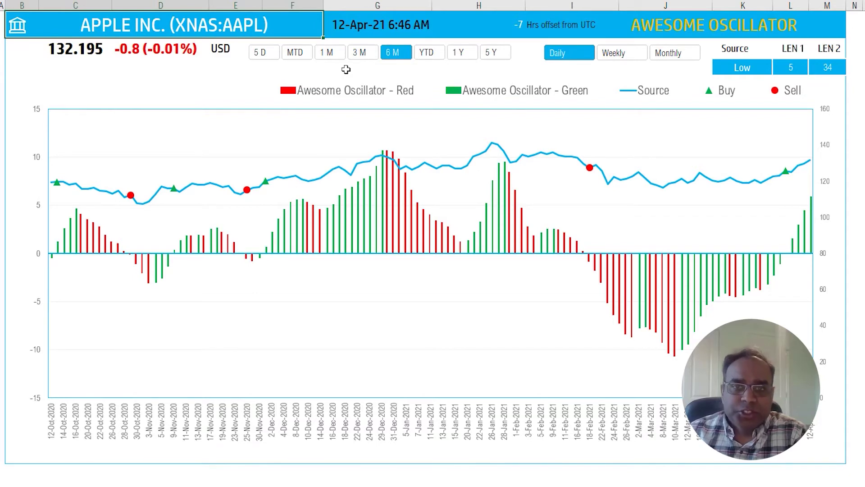
Try the 3 M, YTD and 1 Y date ranges on the Apple chart
left_click(364, 54)
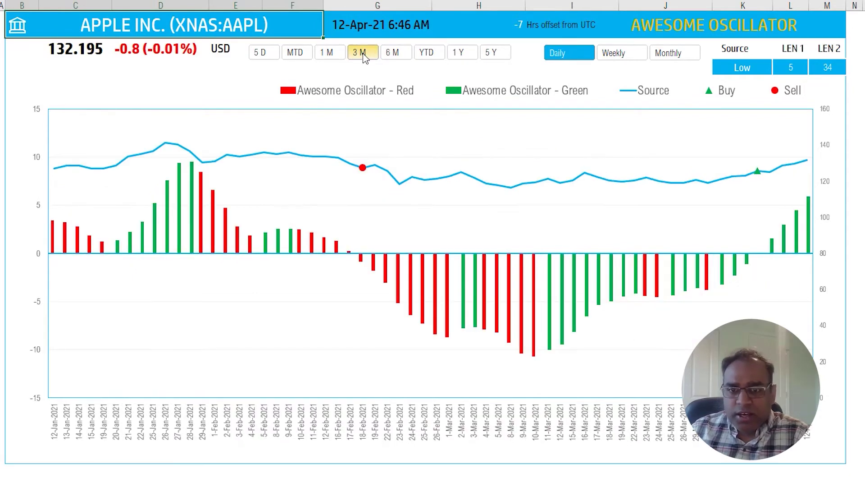
left_click(424, 53)
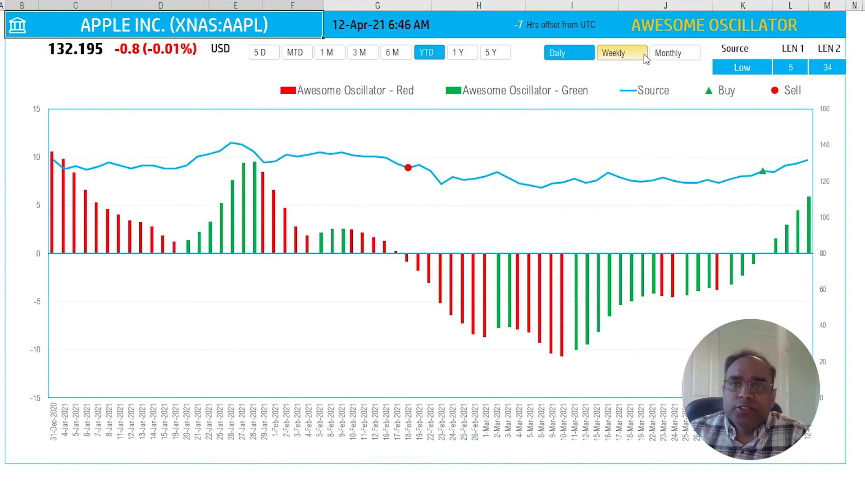
left_click(465, 57)
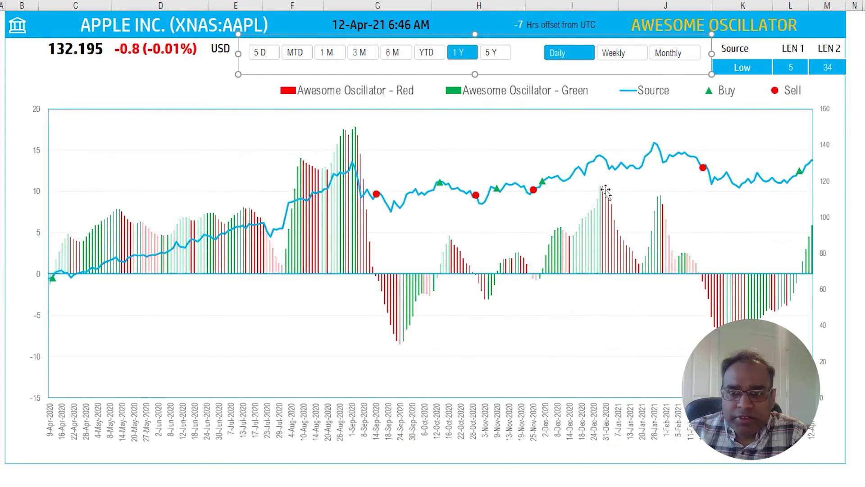
Display the one-year chart at the Weekly interval and at the Monthly interval
left_click(633, 55)
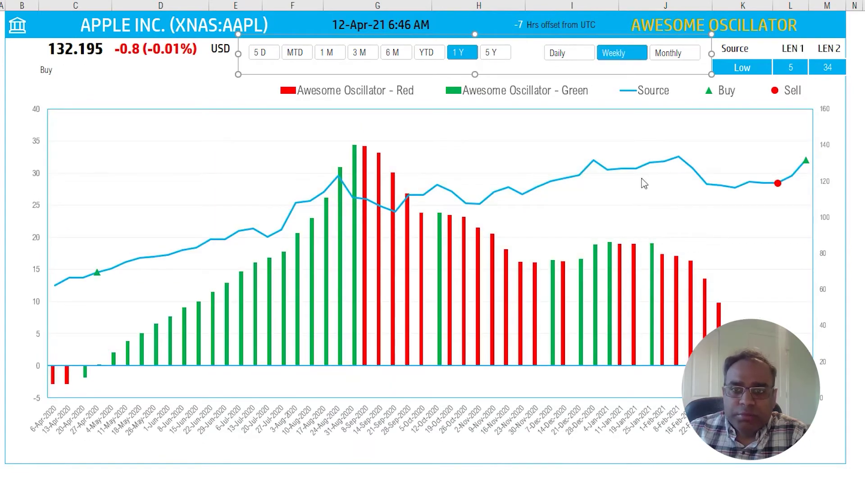
left_click(675, 55)
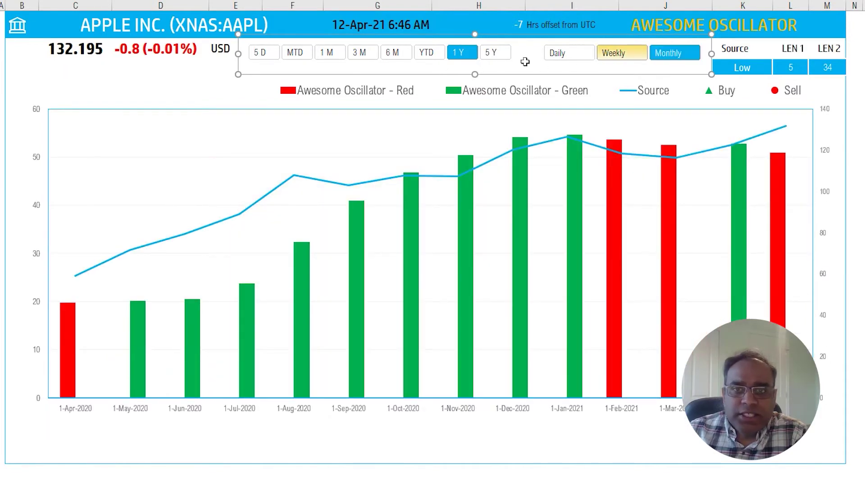
Set the chart to the 6 M date range with the Daily interval
left_click(404, 54)
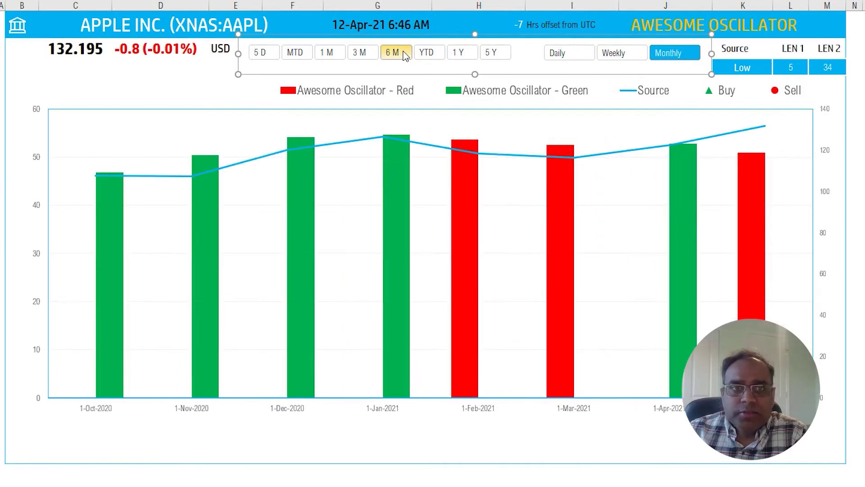
left_click(565, 57)
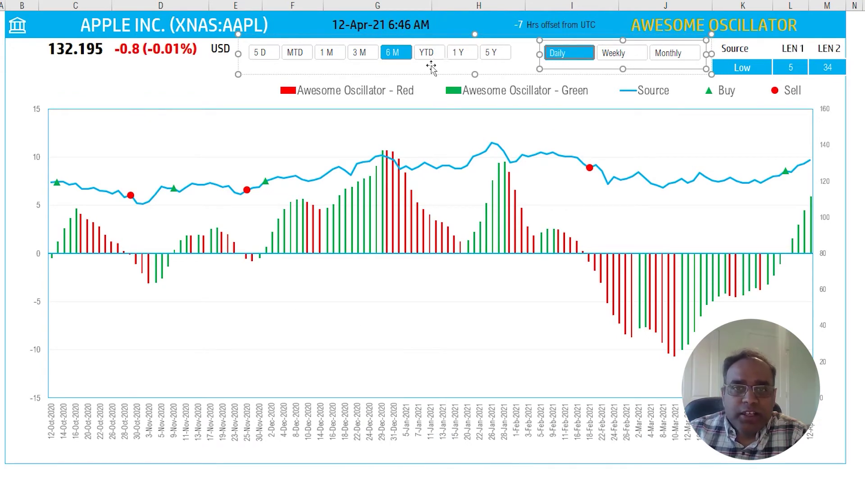
key("Escape")
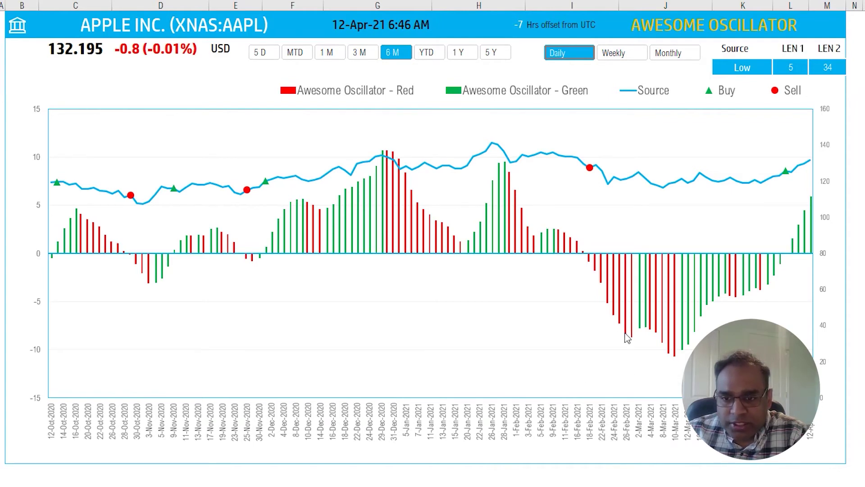
Set the price Source of the chart to Close
mouse_move(627, 338)
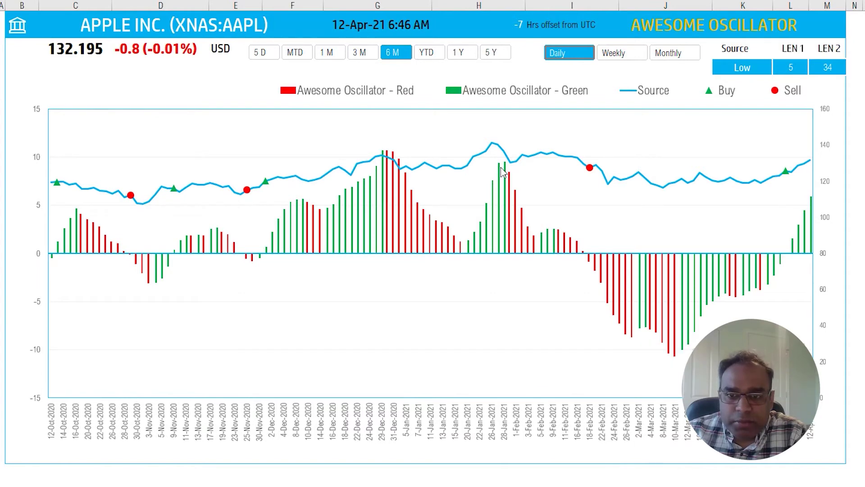
mouse_move(500, 167)
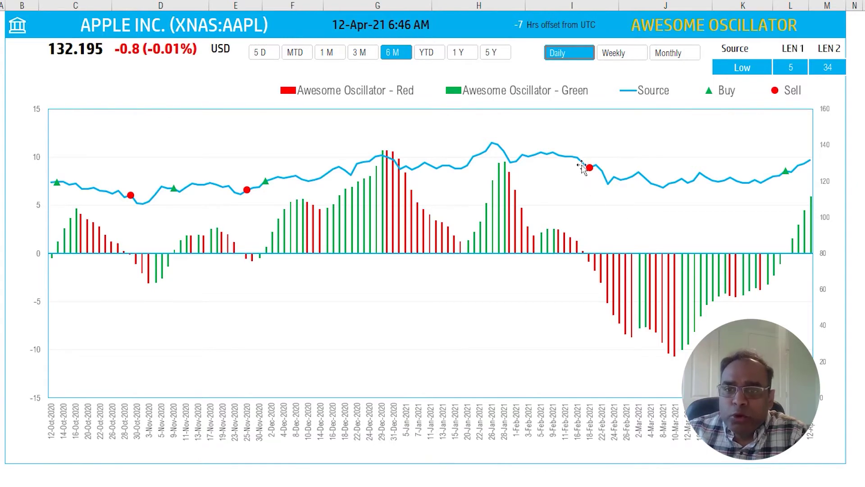
mouse_move(582, 166)
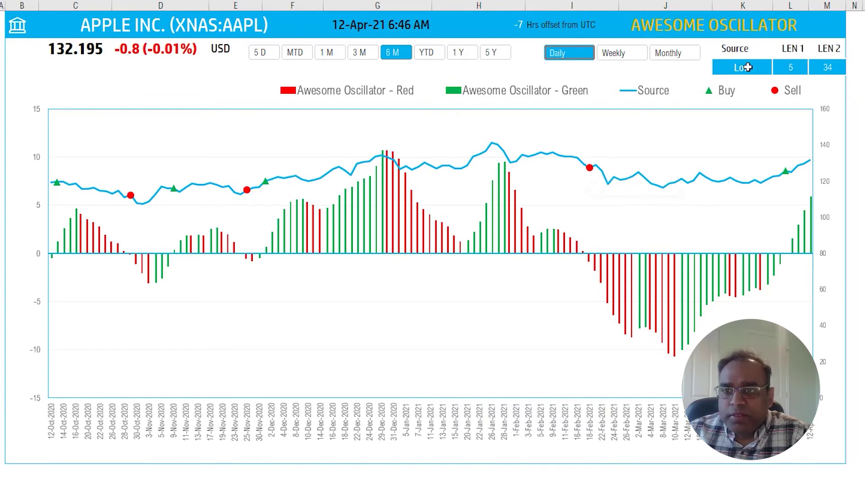
left_click(767, 69)
left_click(778, 70)
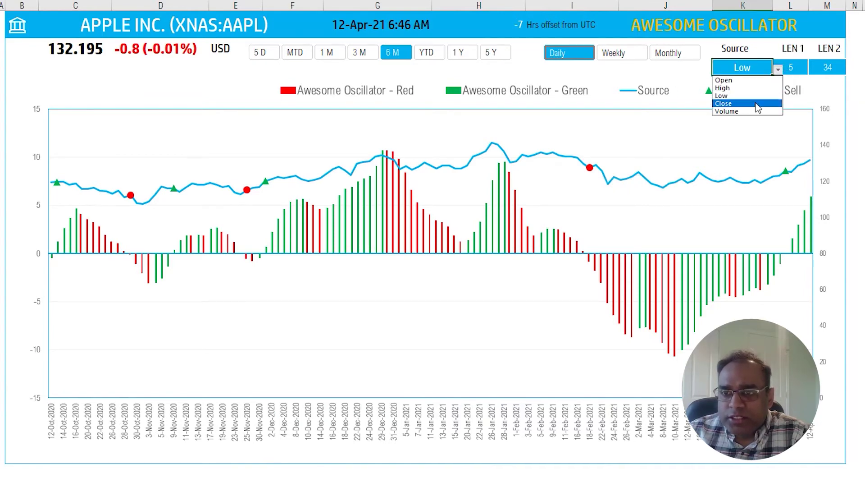
left_click(757, 106)
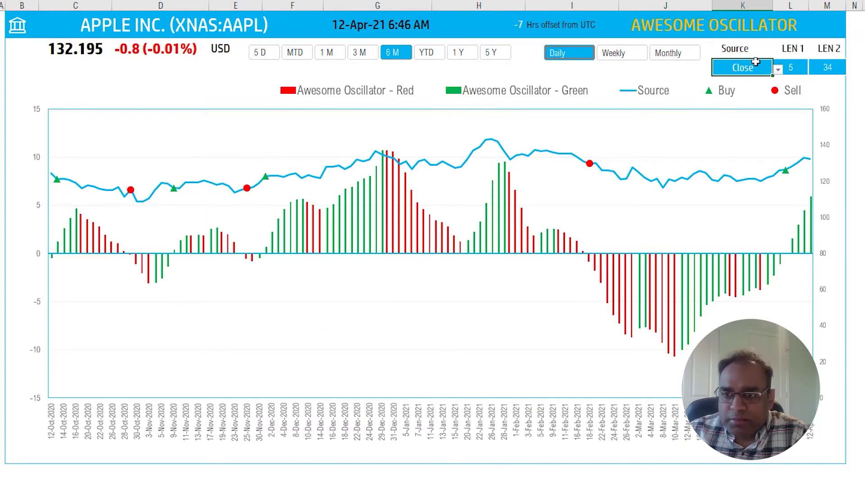
Try Volume as the chart's Source, and set it back to Close
left_click(779, 69)
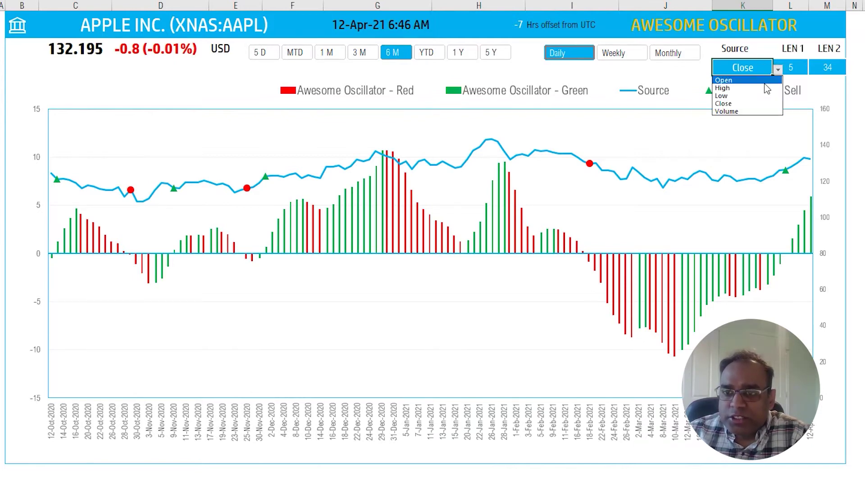
left_click(764, 112)
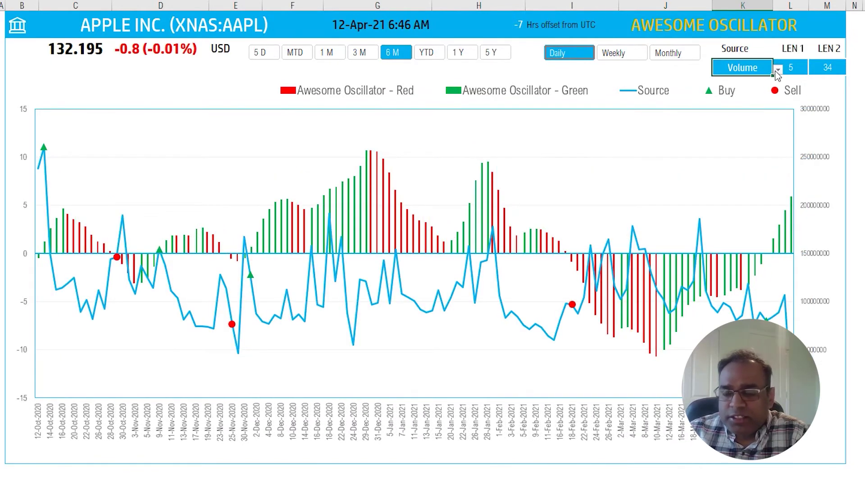
left_click(779, 70)
left_click(760, 103)
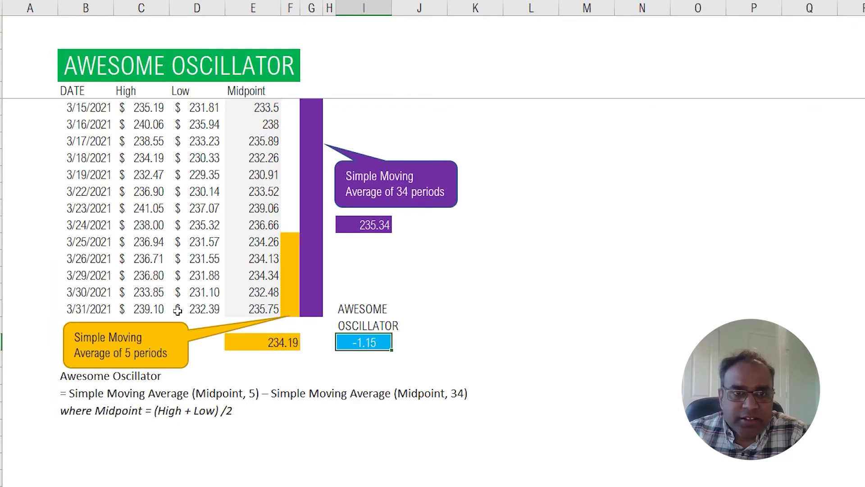
Examine the High and Low prices for 3/19/2021 in the concept table, and return to the oscillator dashboard
left_click(163, 179)
left_click(206, 178)
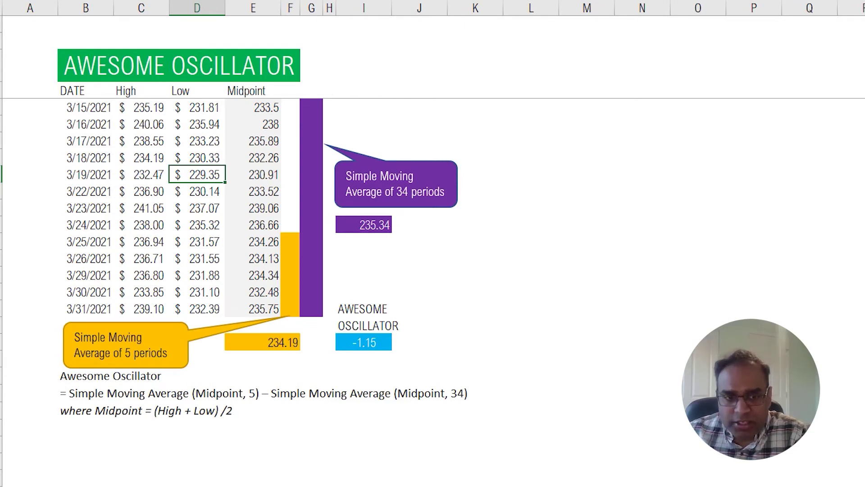
key("ctrl+Page_Down")
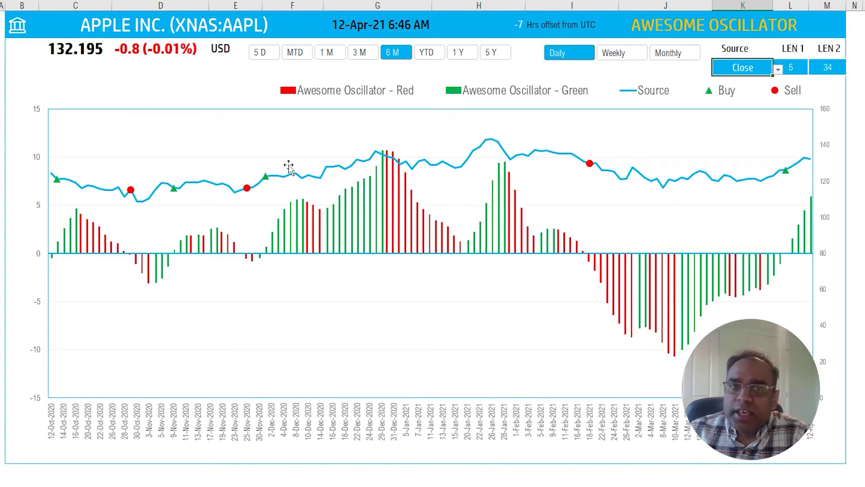
Review the available Source options on the dashboard, keeping the current selection
mouse_move(647, 285)
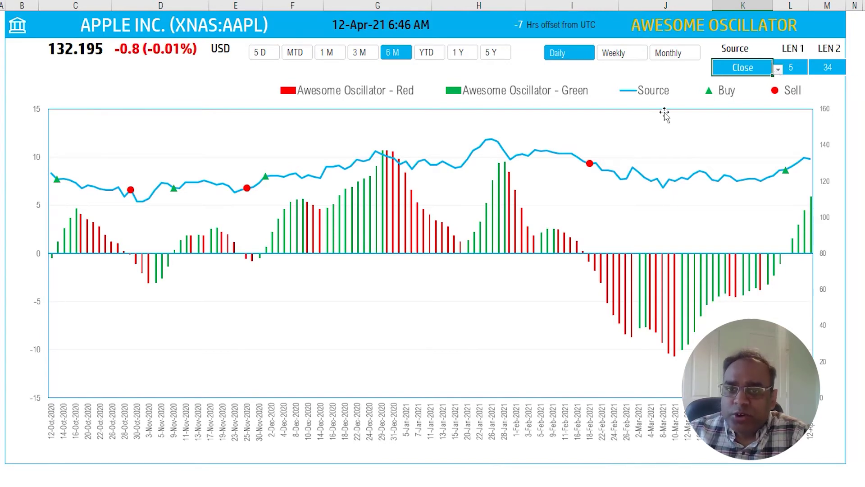
left_click(779, 69)
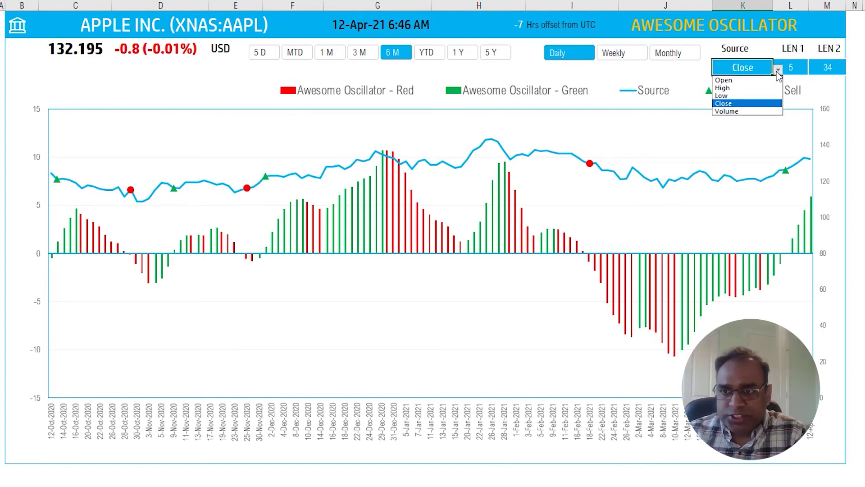
left_click(778, 72)
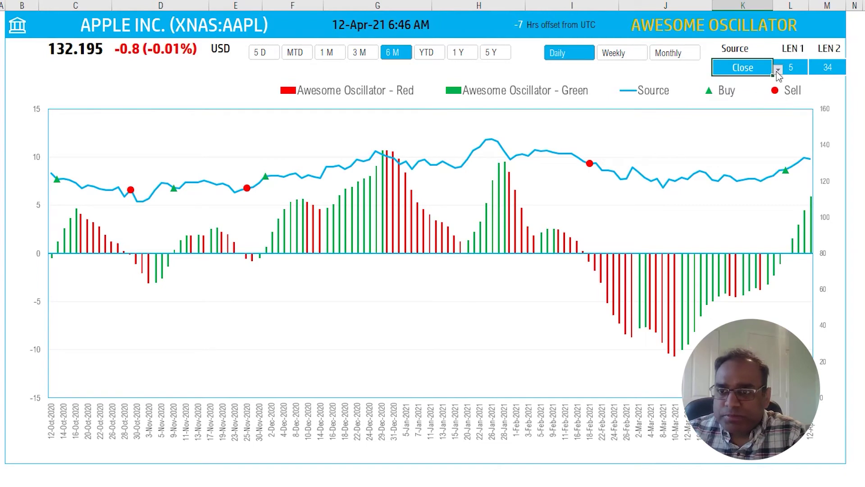
Set the oscillator's LEN 1 to 10 and LEN 2 to 50
left_click(800, 68)
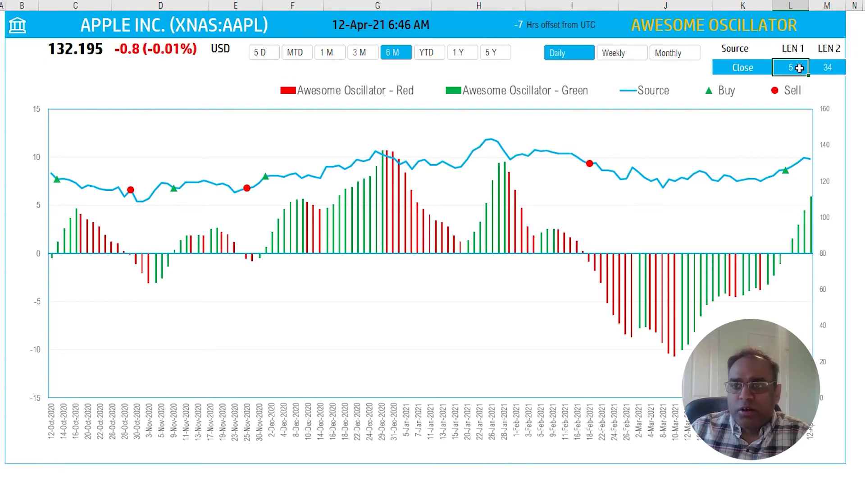
type("10")
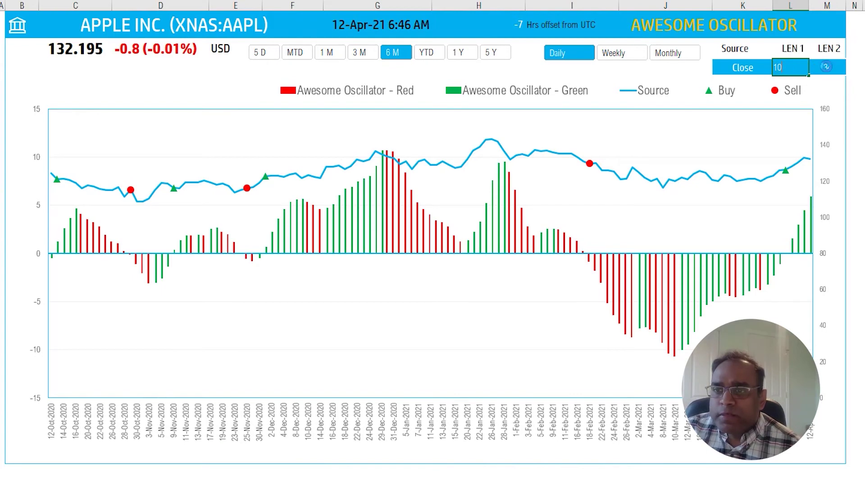
left_click(825, 67)
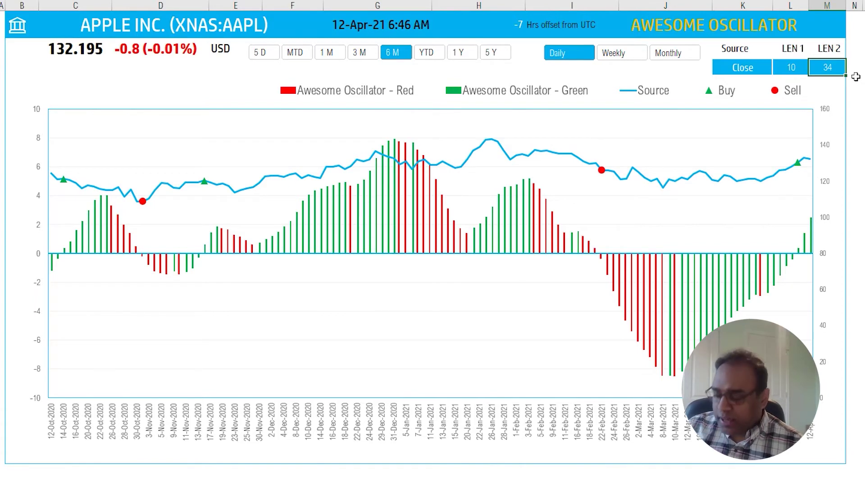
type("50")
key("Return")
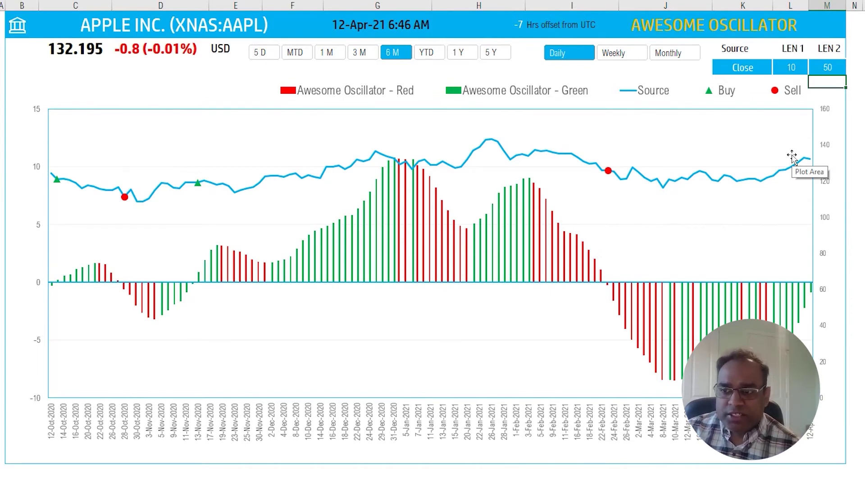
Set the oscillator's LEN 1 to 5 and LEN 2 to 34
left_click(799, 64)
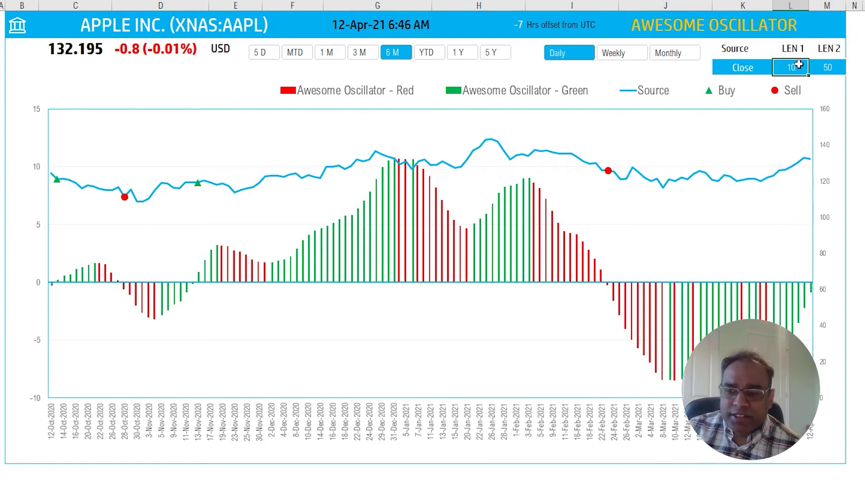
type("5")
key("Tab")
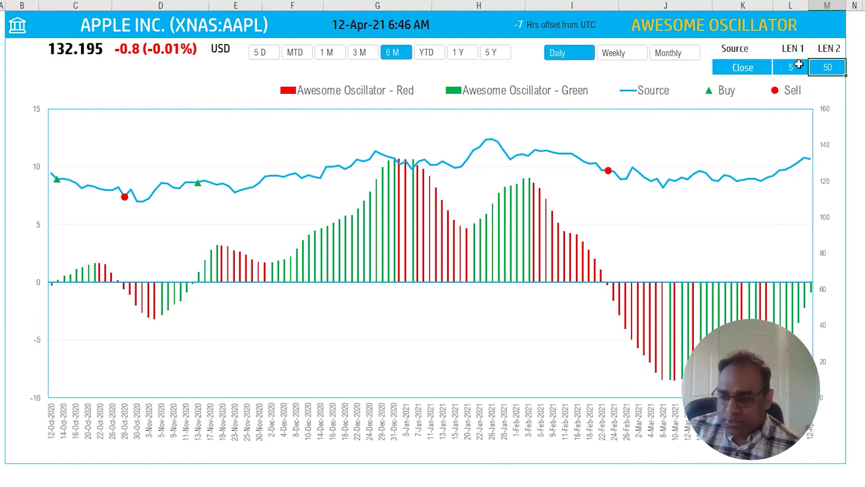
type("34")
key("Return")
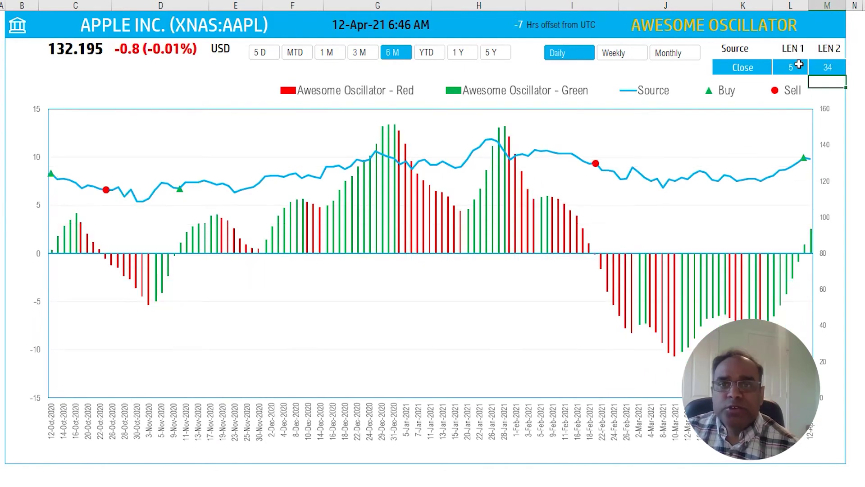
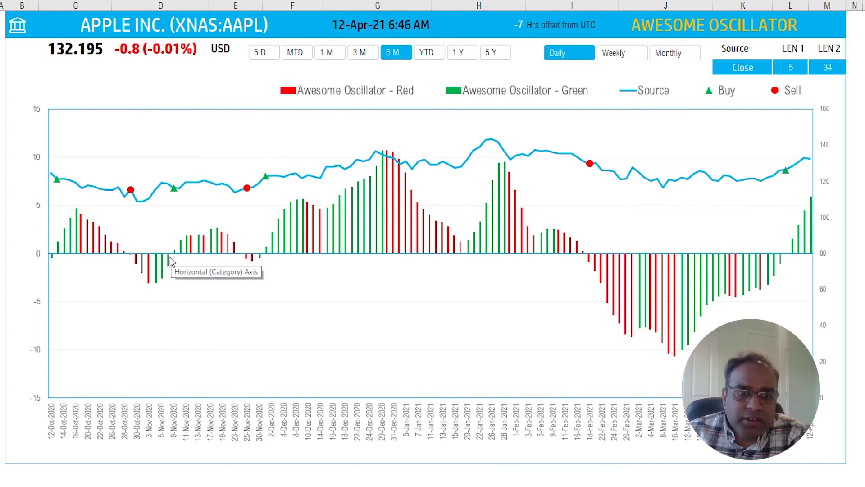
Examine how the oscillator's zero-line crossings line up with the Buy and Sell markers on the chart
mouse_move(170, 268)
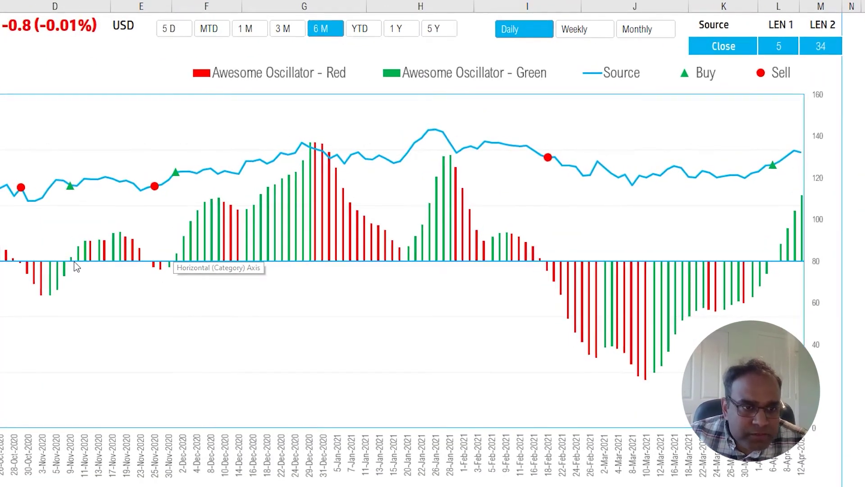
mouse_move(61, 252)
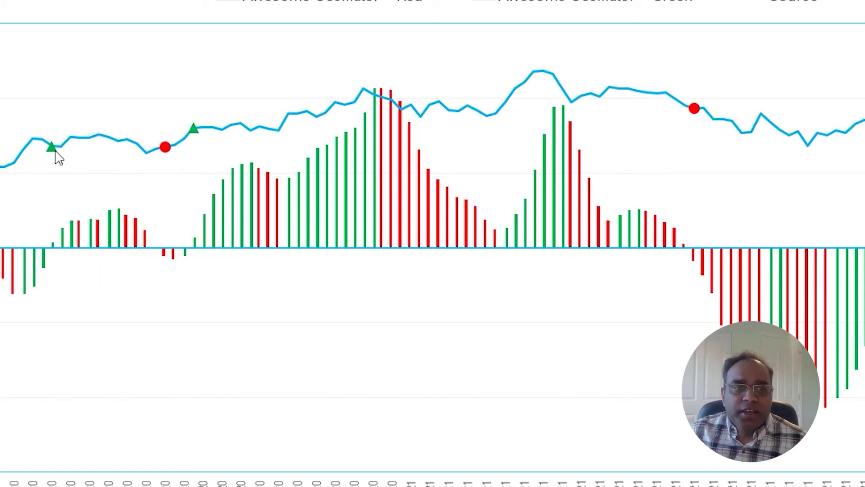
mouse_move(55, 153)
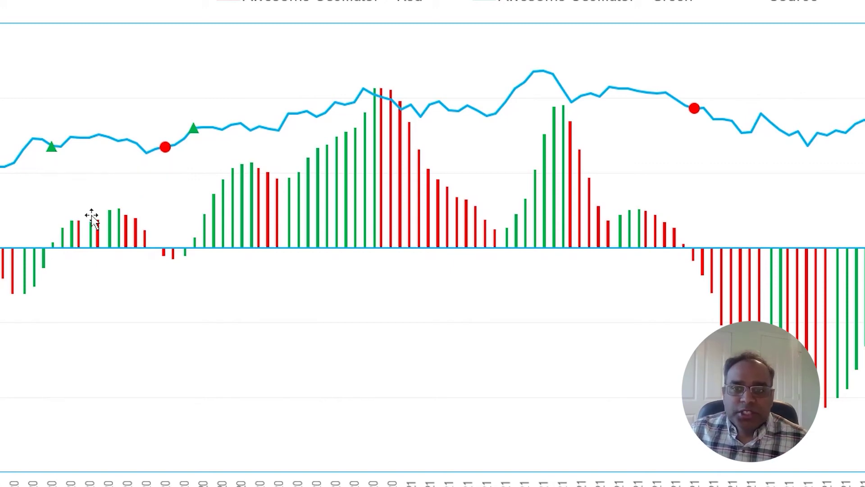
mouse_move(696, 118)
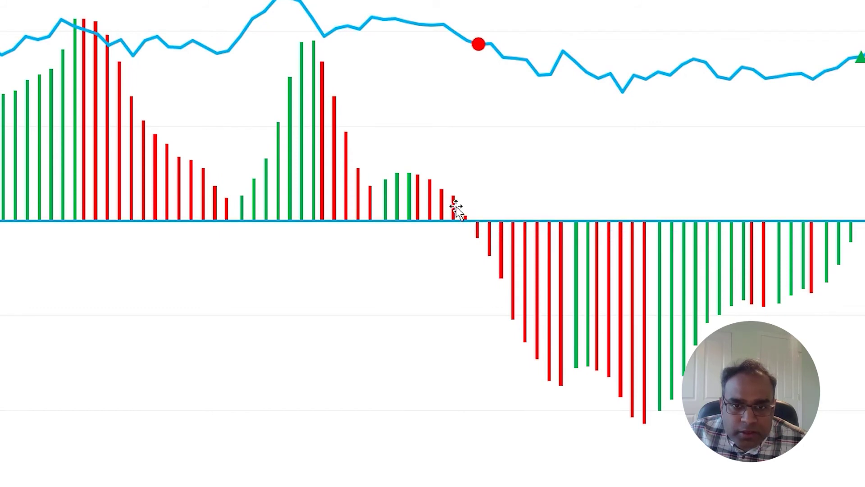
mouse_move(456, 209)
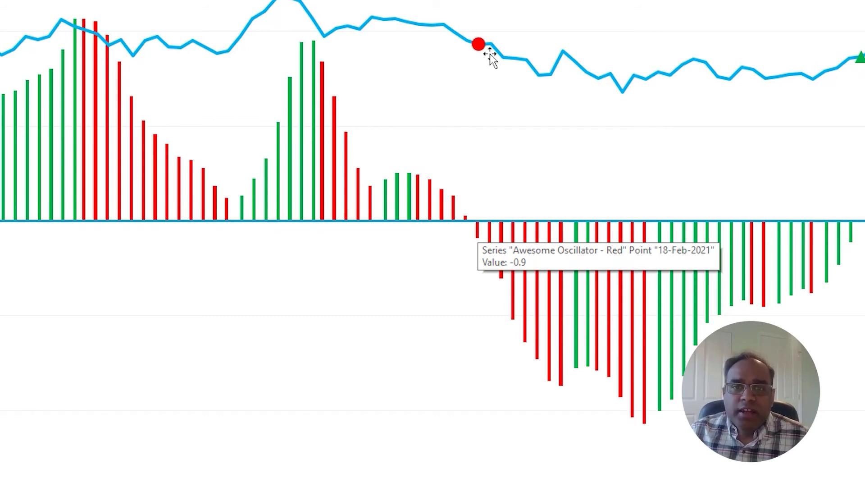
mouse_move(479, 47)
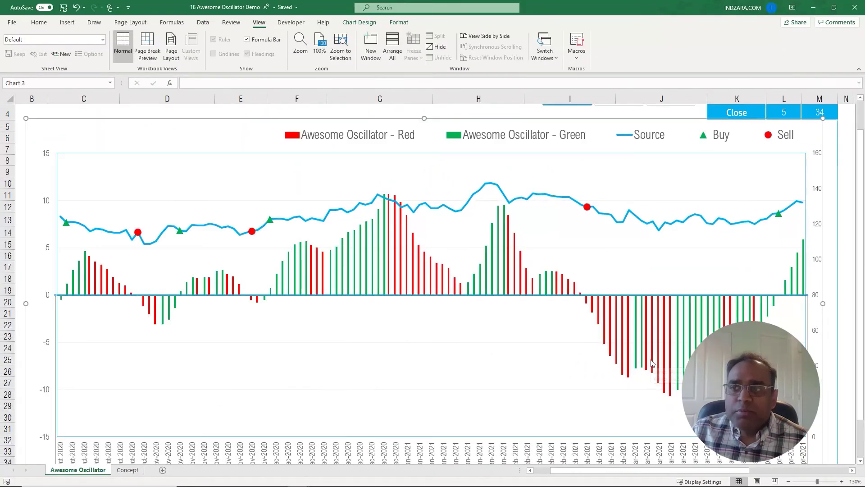
scroll(652, 362, "down", 1, "ctrl")
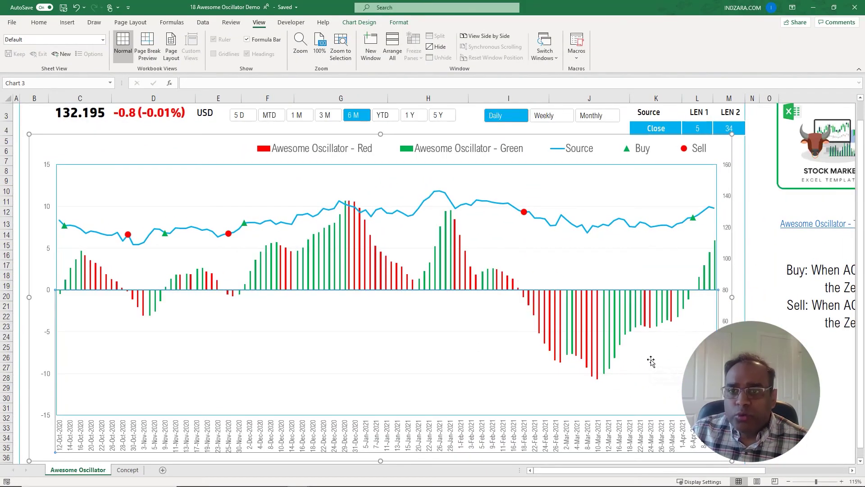
scroll(652, 363, "up", 1)
scroll(652, 363, "down", 1, "ctrl")
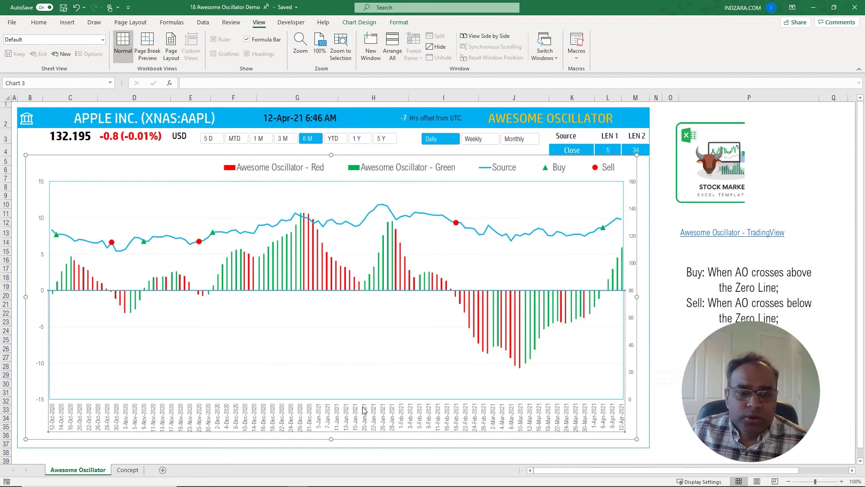
Unhide the HELP sheet in the workbook
right_click(101, 470)
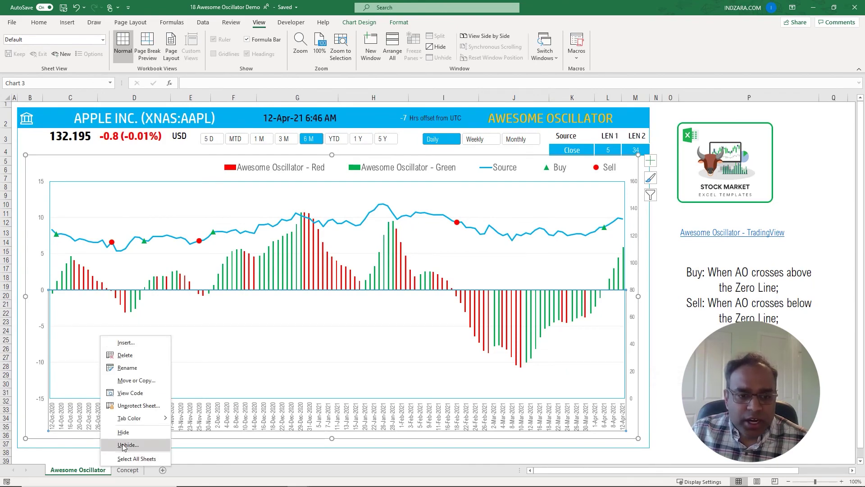
left_click(124, 446)
left_click(135, 473)
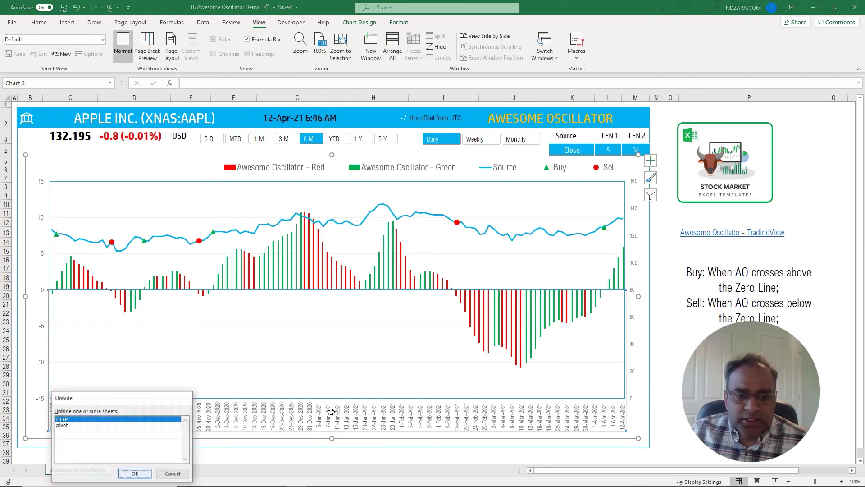
Inspect the Signal column's formula on the HELP sheet, focusing on its Buy and Sell conditions, and leave it unedited
key("Right")
key("Right")
key("Right")
key("Right")
key("Right")
key("Right")
key("Right")
key("Down")
key("Down")
key("Right")
key("Right")
key("Right")
key("Right")
key("Right")
key("Right")
key("Right")
key("Right")
key("Right")
key("Right")
key("Right")
key("Right")
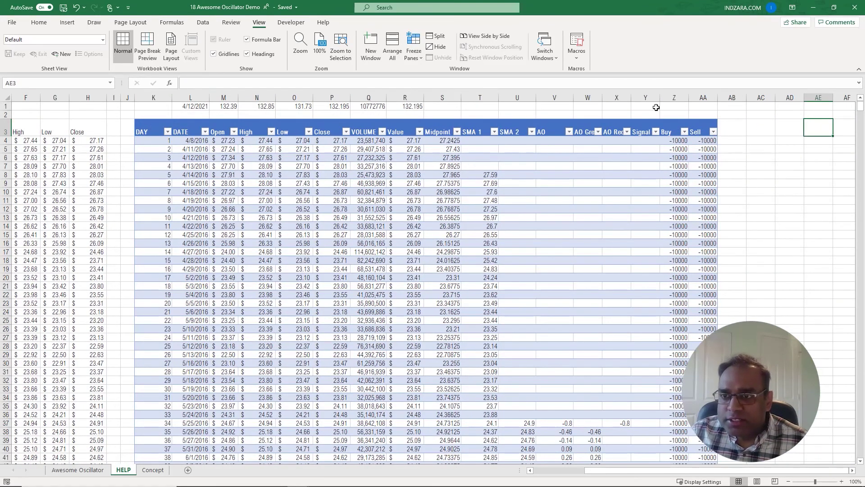
left_click(664, 97)
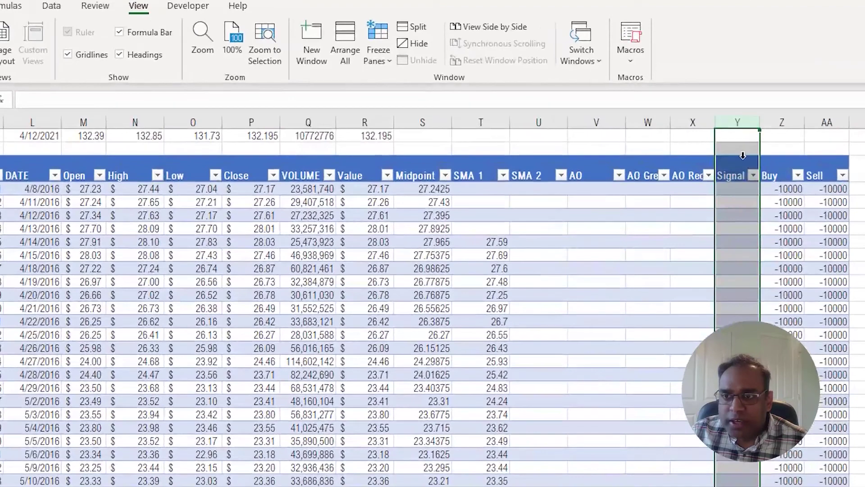
left_click(742, 189)
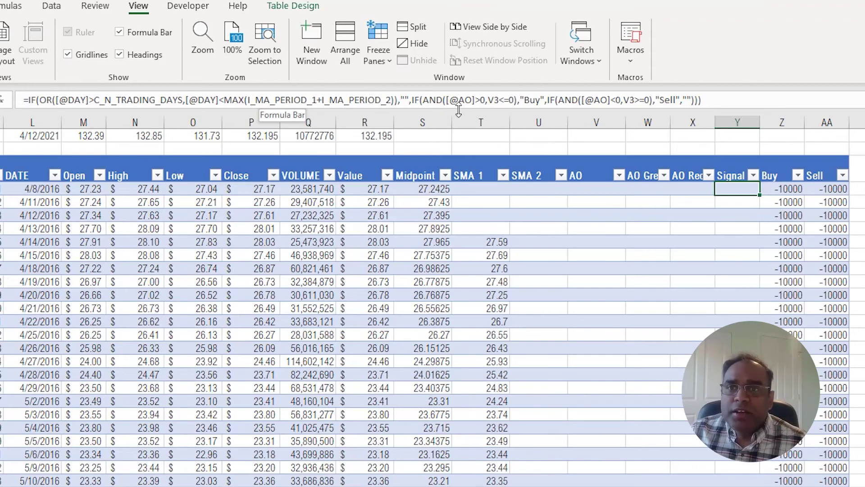
left_click_drag(427, 98, 675, 104)
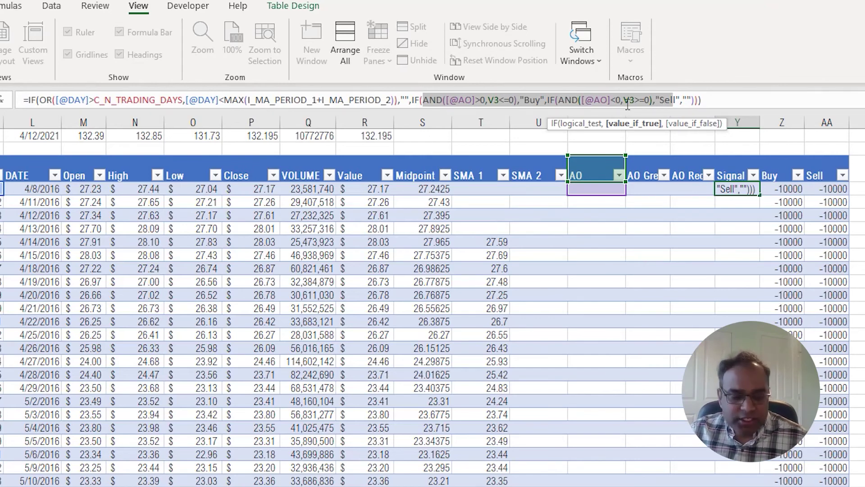
key("Escape")
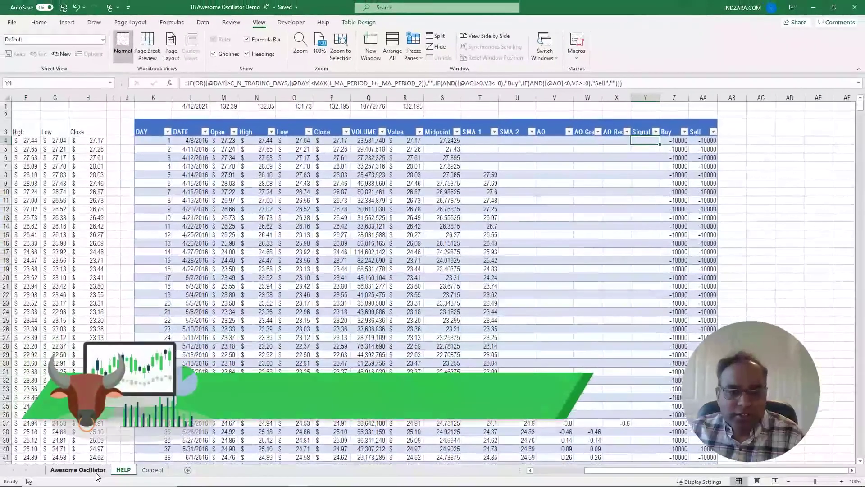
Deselect the dashboard chart, review the Awesome Oscillator calculation on the Concept sheet, and return to the dashboard
left_click(97, 473)
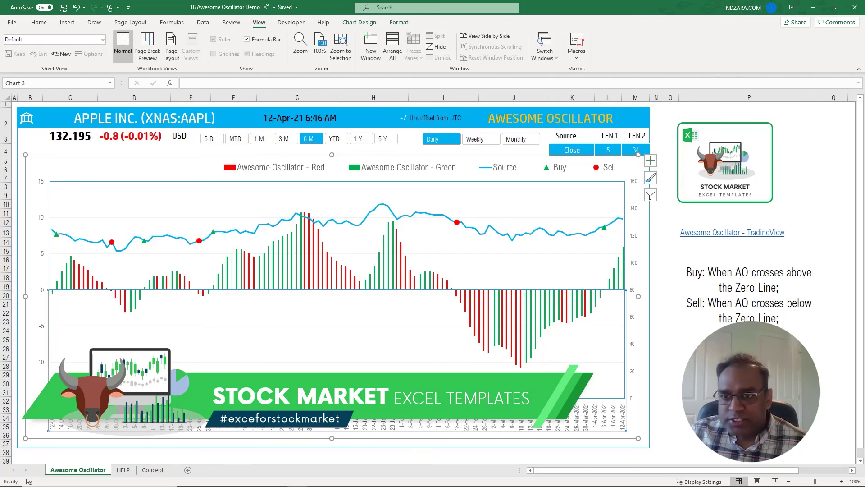
left_click(816, 374)
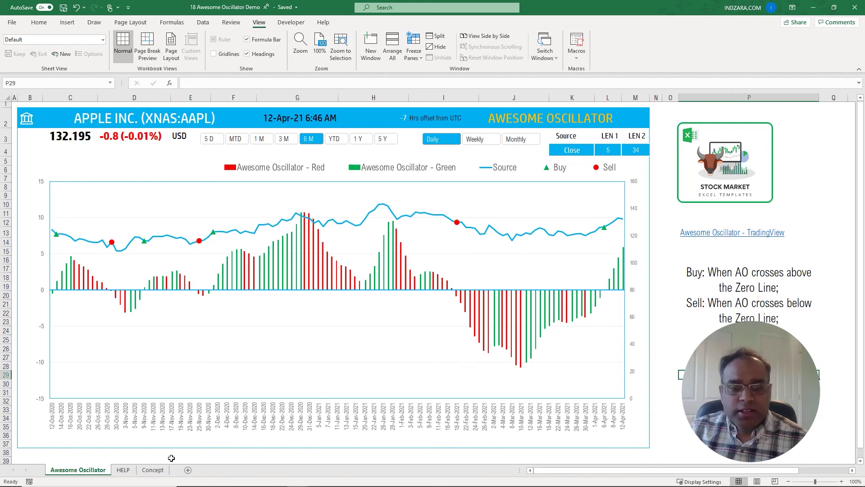
left_click(153, 470)
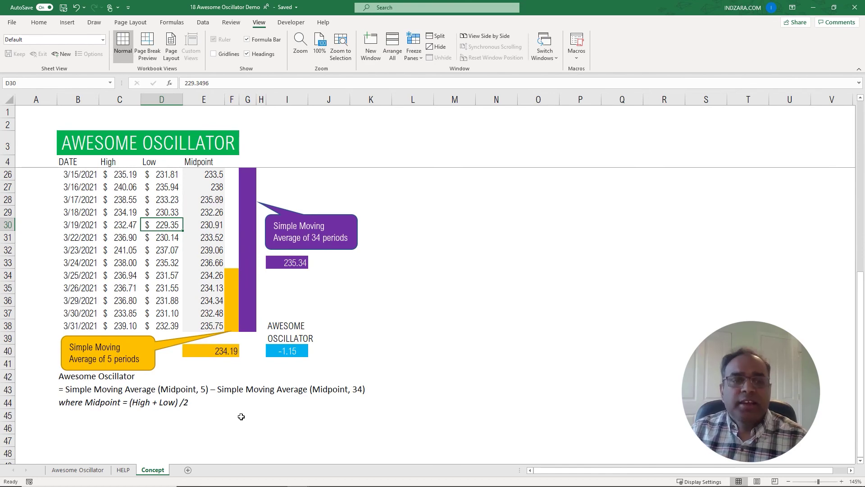
left_click(85, 471)
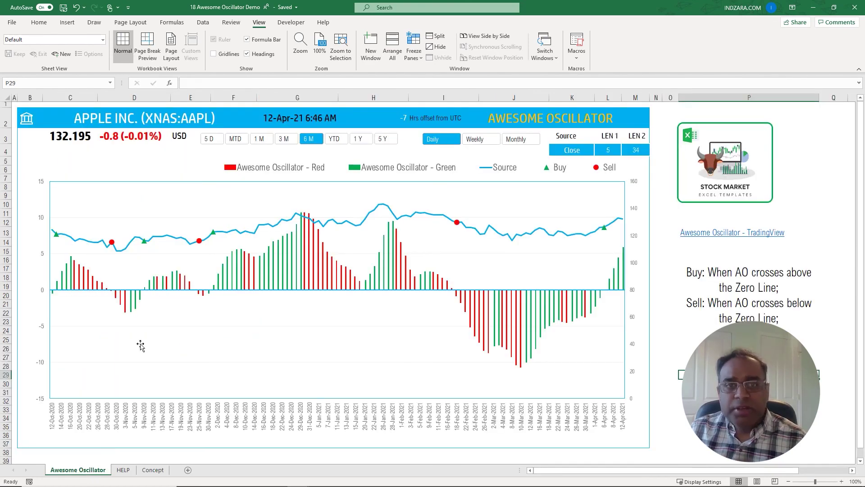
Enter XNAS:F as the stock symbol on the Awesome Oscillator dashboard
left_click(114, 124)
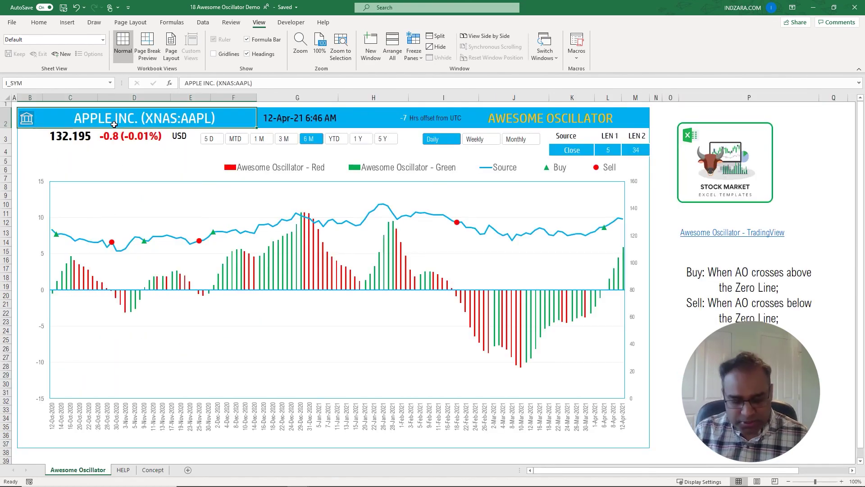
type("XNAS:")
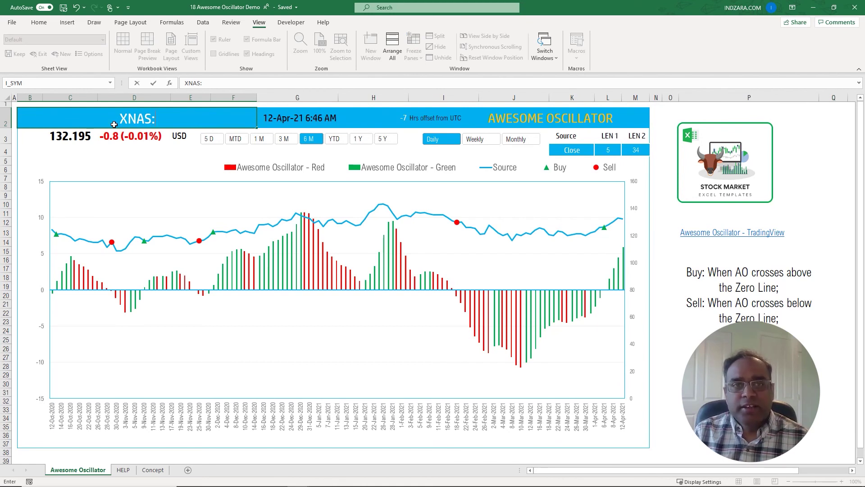
type("F")
key("Return")
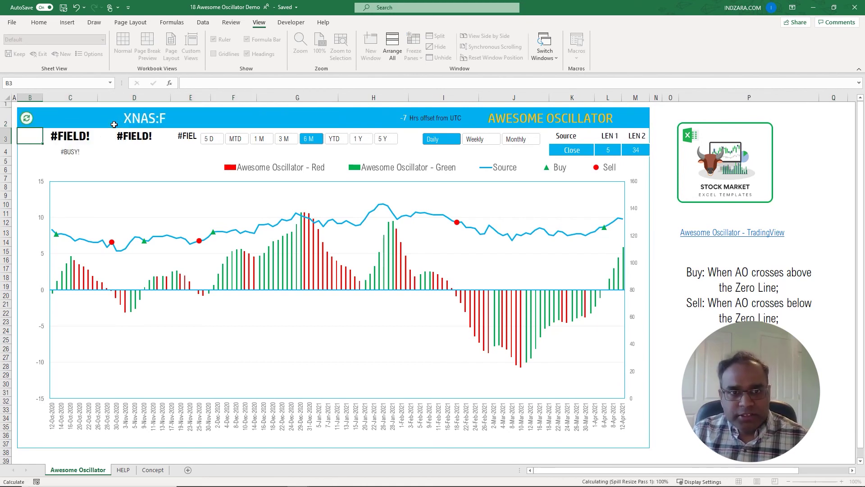
Search the Data Selector for F and choose the Ford Motor Company stock as the dashboard's symbol
left_click(114, 124)
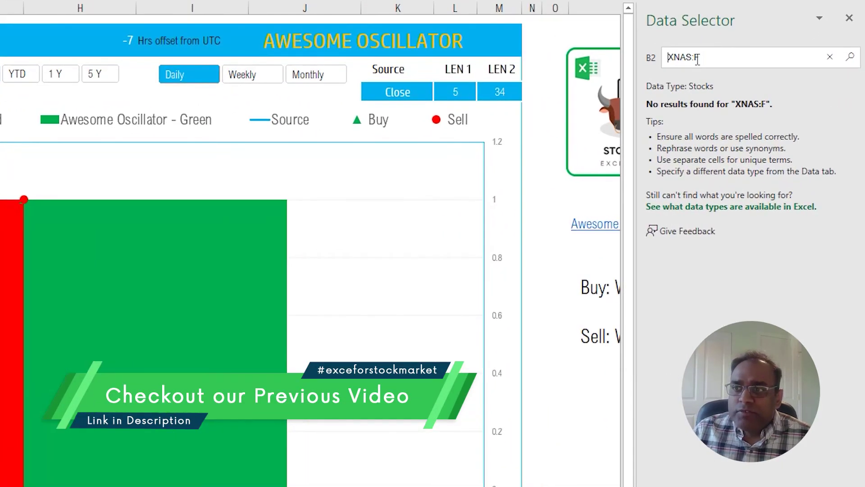
left_click(757, 128)
left_click_drag(695, 60, 670, 63)
key("BackSpace")
key("Return")
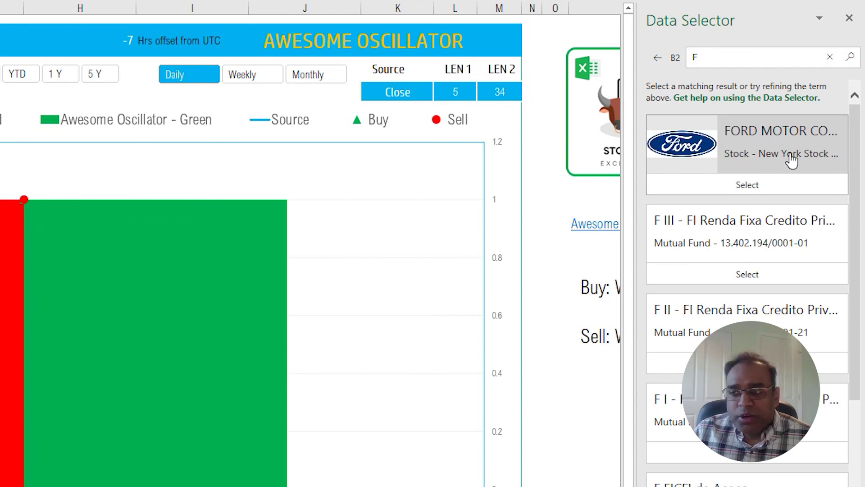
left_click(783, 185)
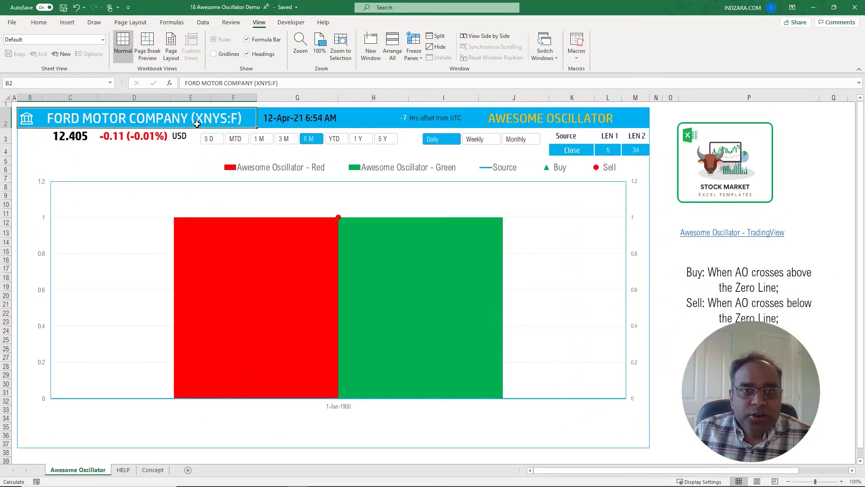